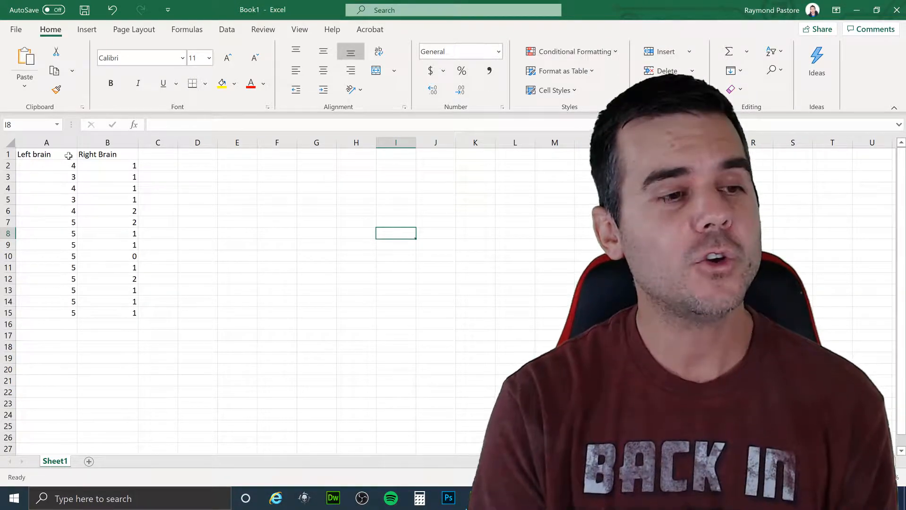
- Examine the values listed under Left brain and Right Brain in columns A and B
{"action": "left_click_drag", "start_coordinate": [68, 155], "coordinate": [115, 325]}
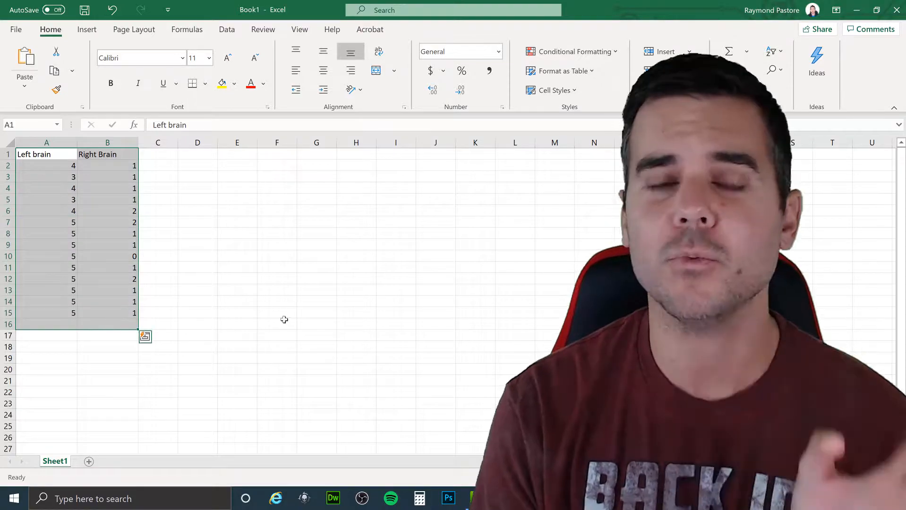
{"action": "left_click", "coordinate": [285, 322]}
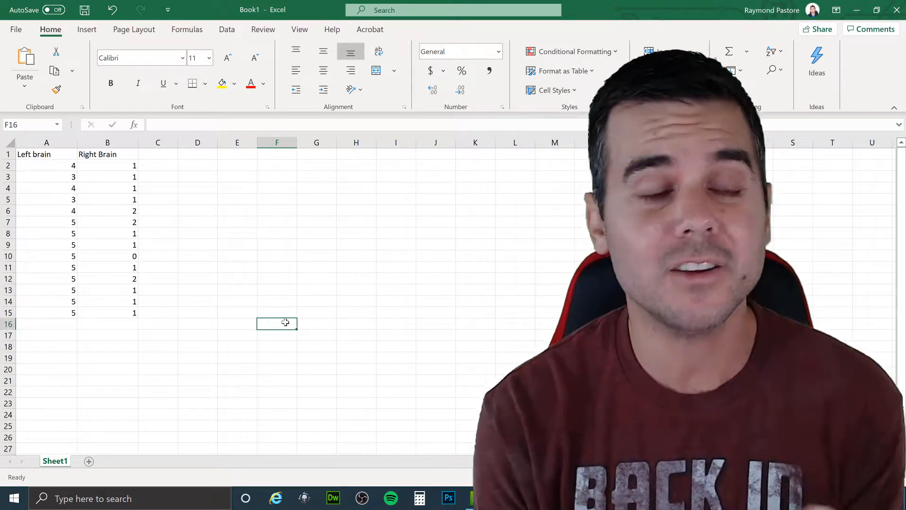
{"action": "left_click", "coordinate": [33, 155]}
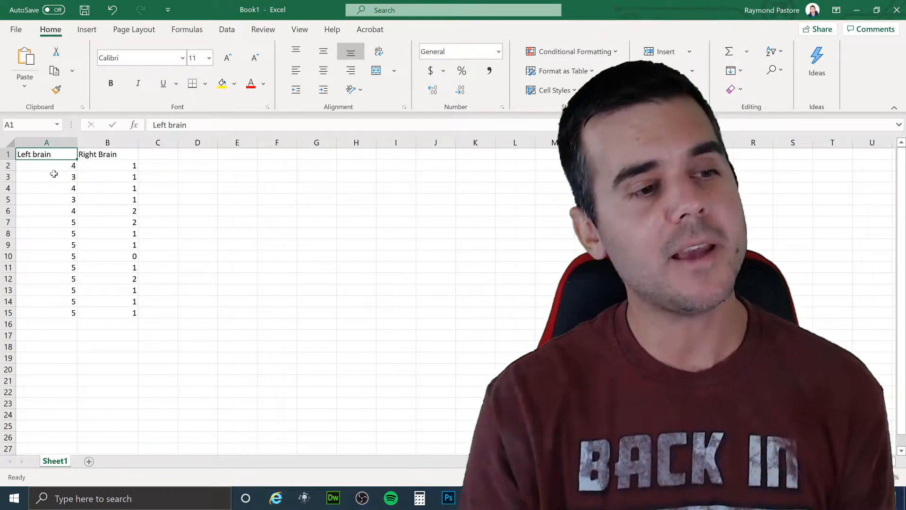
{"action": "left_click_drag", "start_coordinate": [55, 167], "coordinate": [68, 301]}
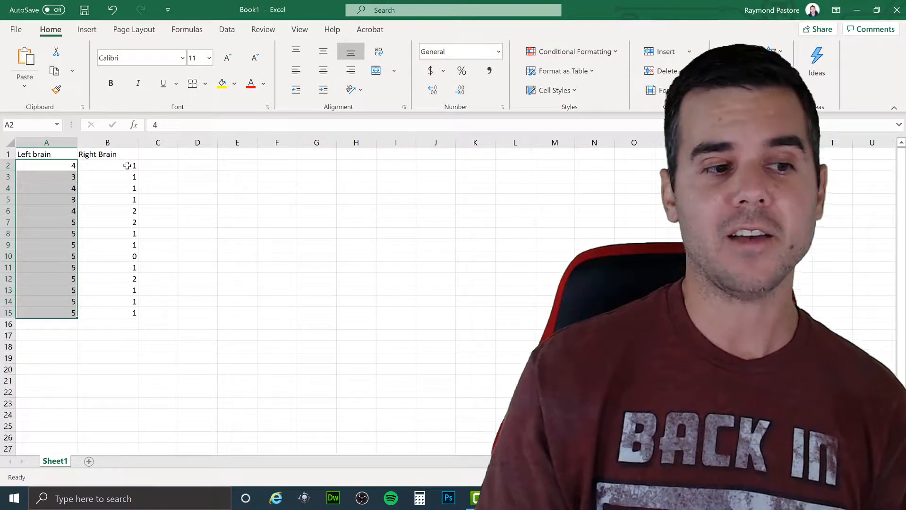
{"action": "left_click_drag", "start_coordinate": [125, 168], "coordinate": [127, 313]}
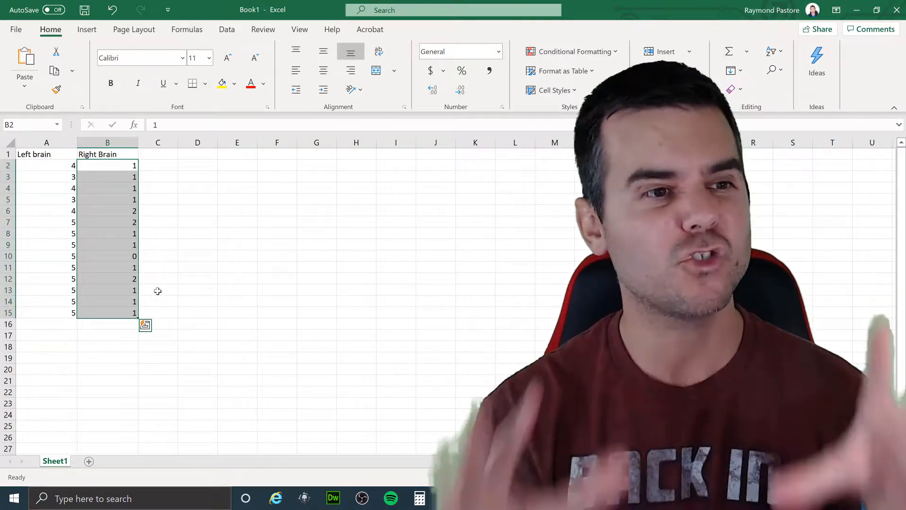
{"action": "left_click", "coordinate": [195, 177]}
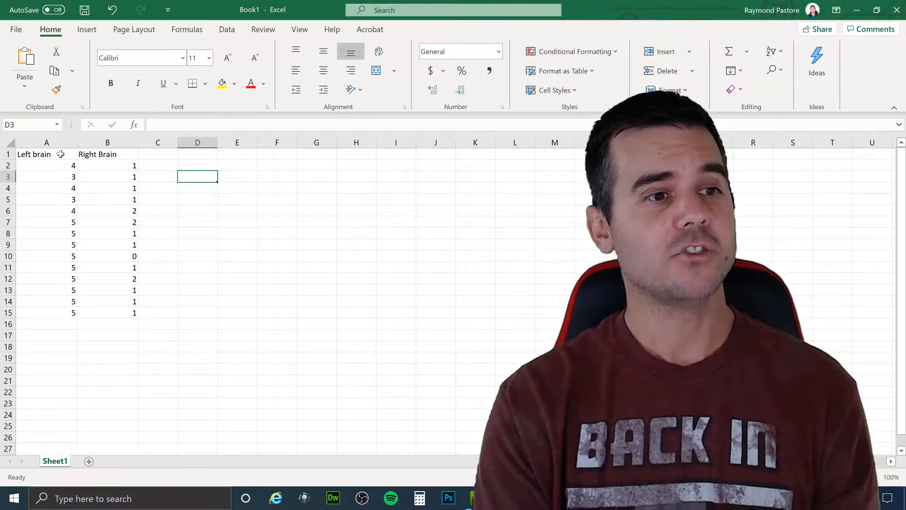
- Insert a recommended Line chart from the data in A1:B15 and move it closer to the data columns
{"action": "left_click_drag", "start_coordinate": [53, 154], "coordinate": [106, 312]}
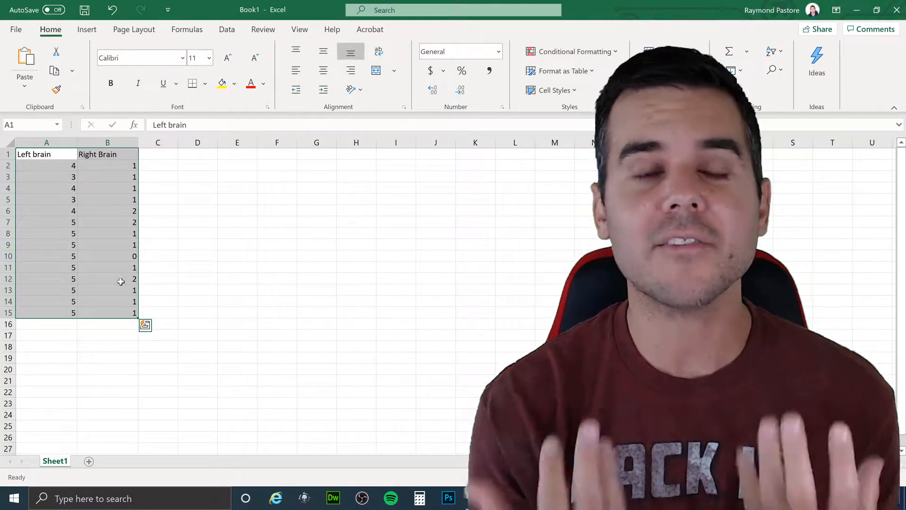
{"action": "left_click", "coordinate": [93, 30]}
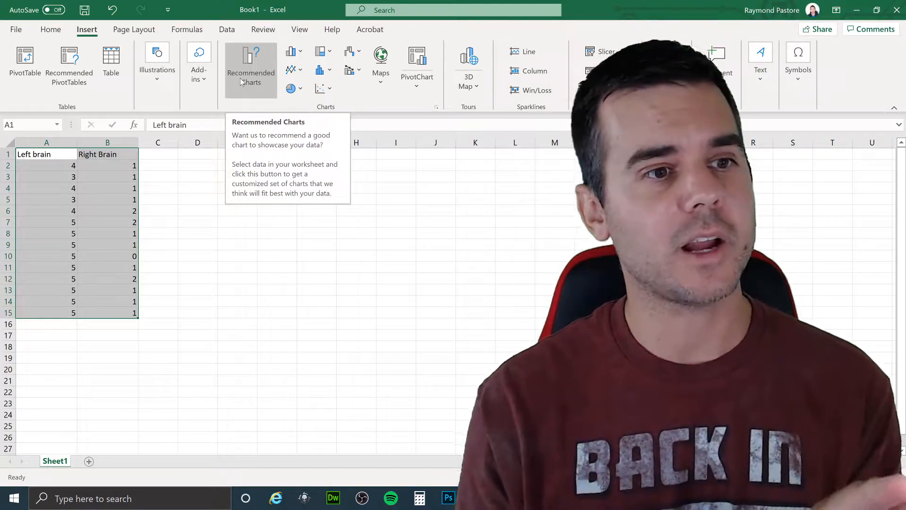
{"action": "left_click", "coordinate": [240, 78]}
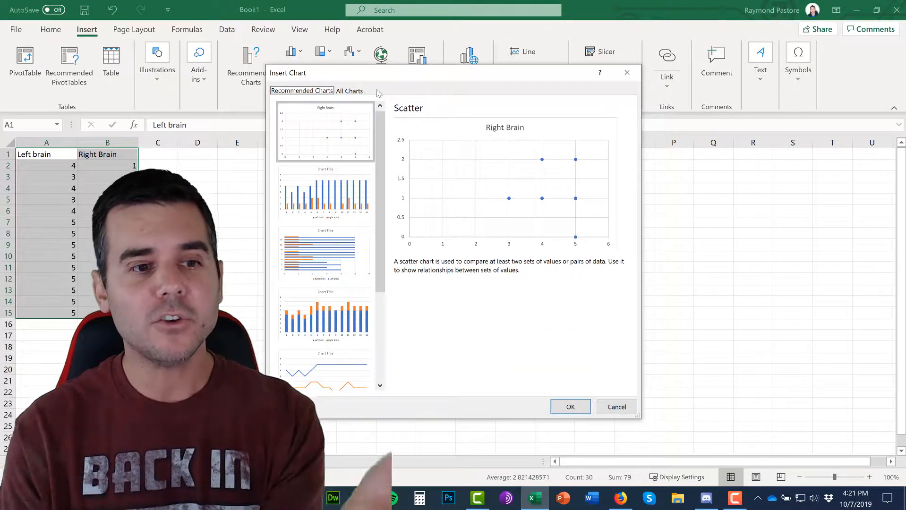
{"action": "left_click", "coordinate": [320, 190]}
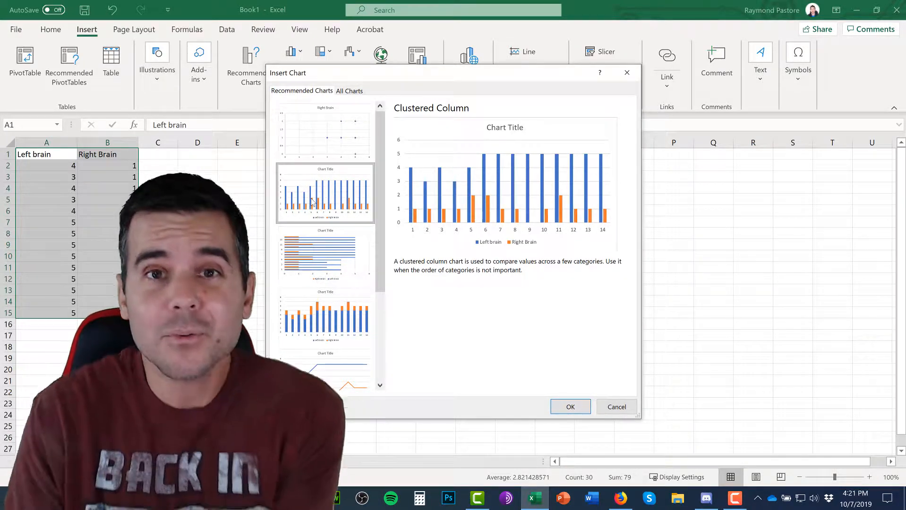
{"action": "left_click", "coordinate": [294, 256]}
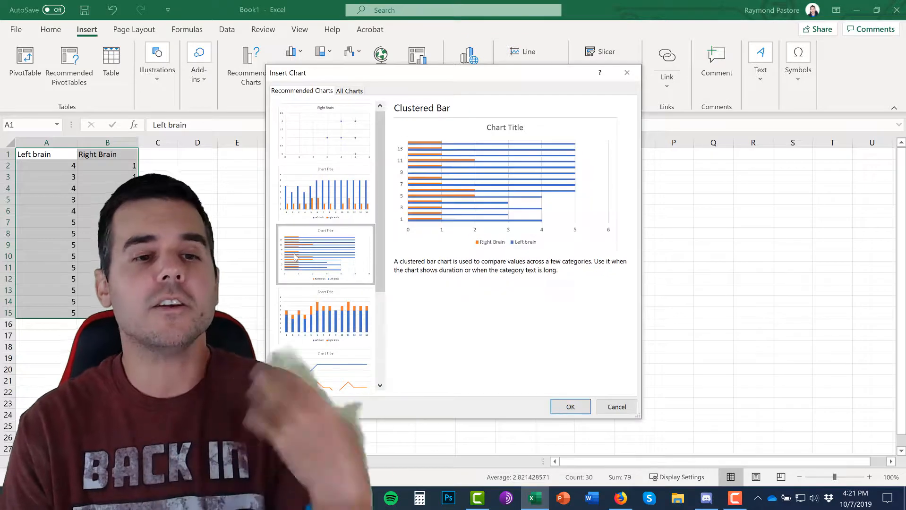
{"action": "scroll", "coordinate": [298, 260], "scroll_direction": "down", "scroll_amount": 3}
{"action": "left_click", "coordinate": [307, 248]}
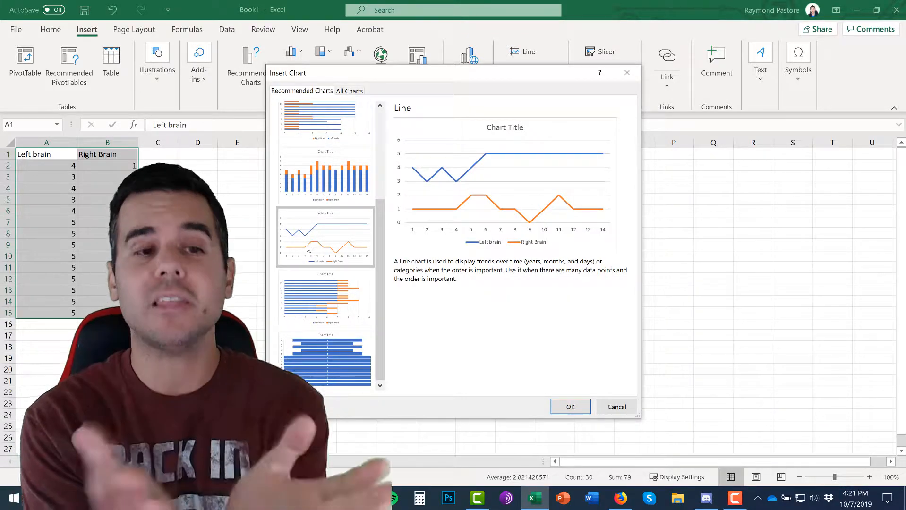
{"action": "left_click", "coordinate": [568, 408]}
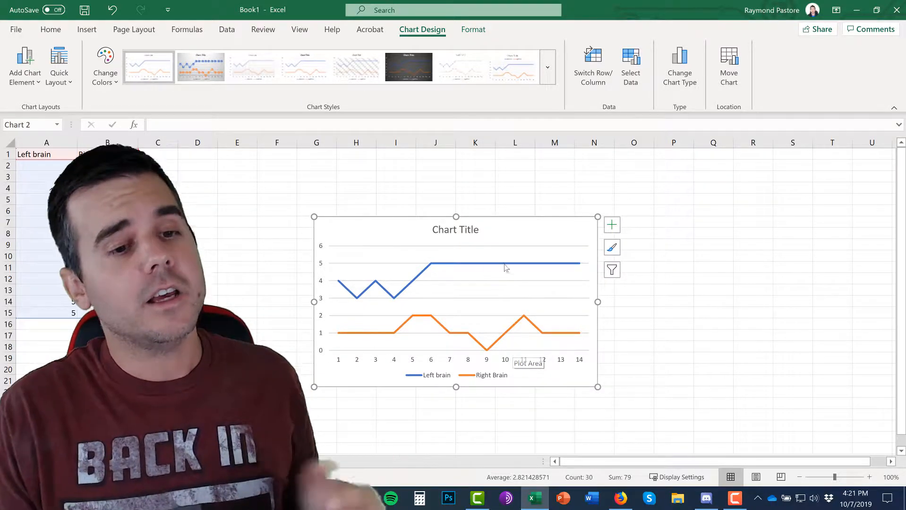
{"action": "left_click_drag", "start_coordinate": [477, 201], "coordinate": [472, 202]}
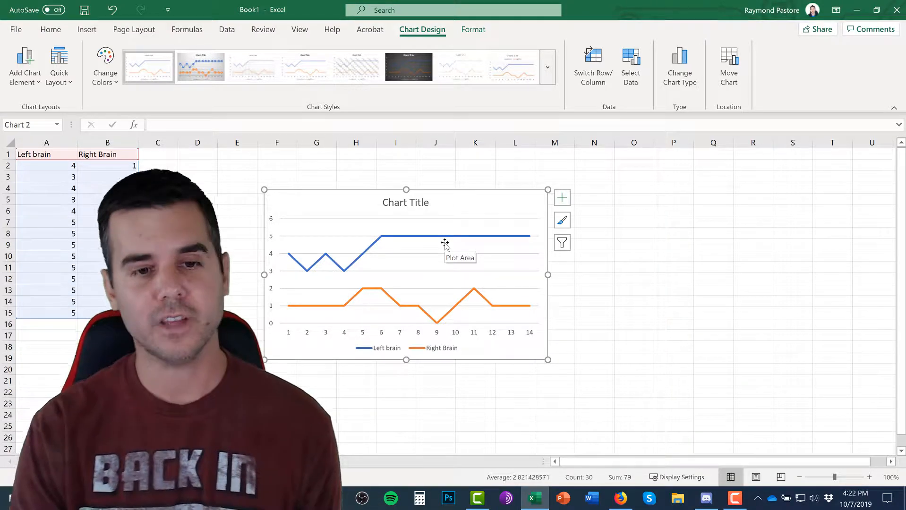
- Apply chart style Style 11 to the line chart
{"action": "left_click", "coordinate": [562, 220]}
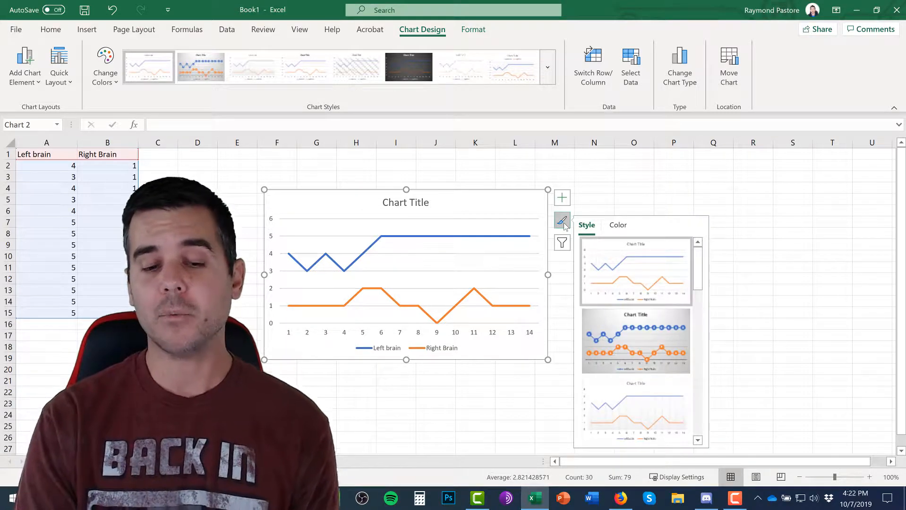
{"action": "left_click", "coordinate": [638, 341]}
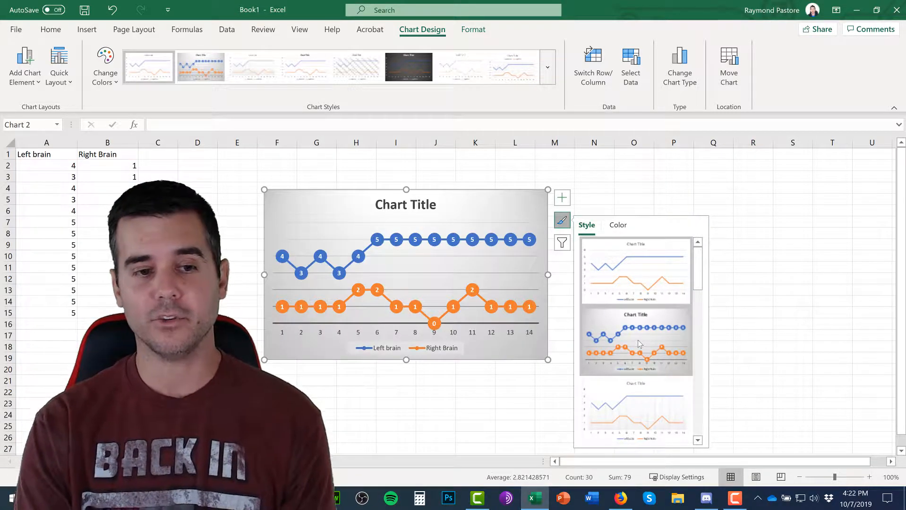
{"action": "scroll", "coordinate": [639, 340], "scroll_direction": "down", "scroll_amount": 2}
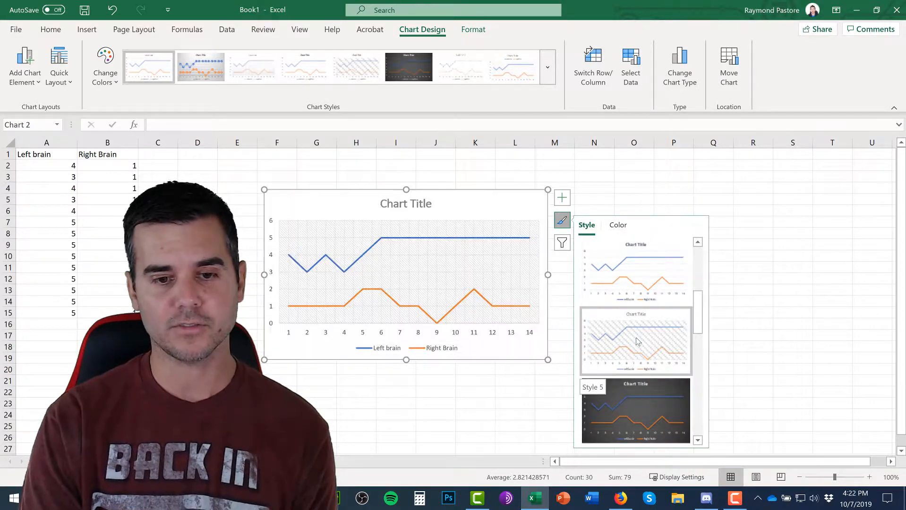
{"action": "scroll", "coordinate": [633, 282], "scroll_direction": "down", "scroll_amount": 6}
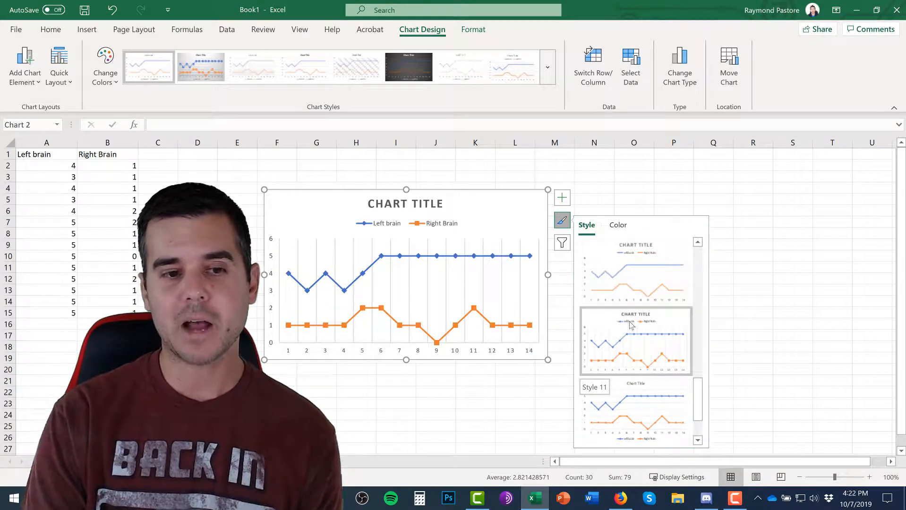
{"action": "left_click", "coordinate": [632, 326]}
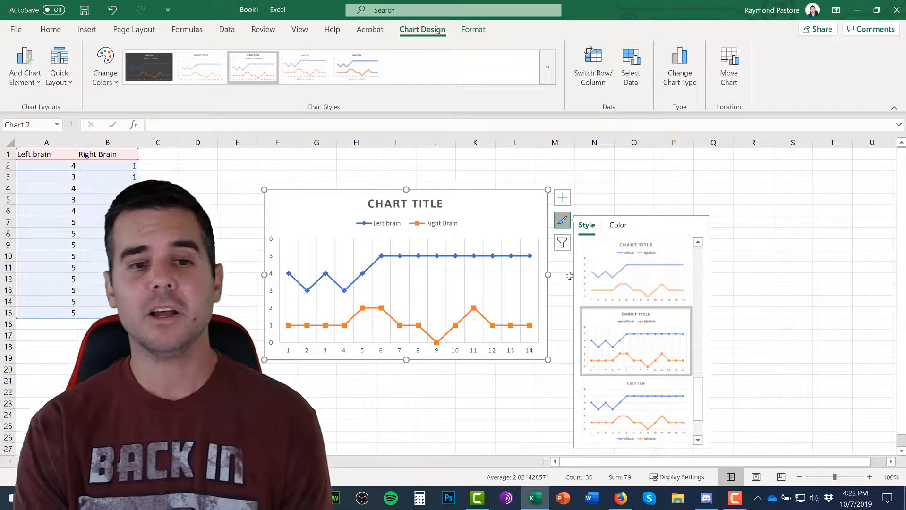
{"action": "left_click", "coordinate": [569, 276]}
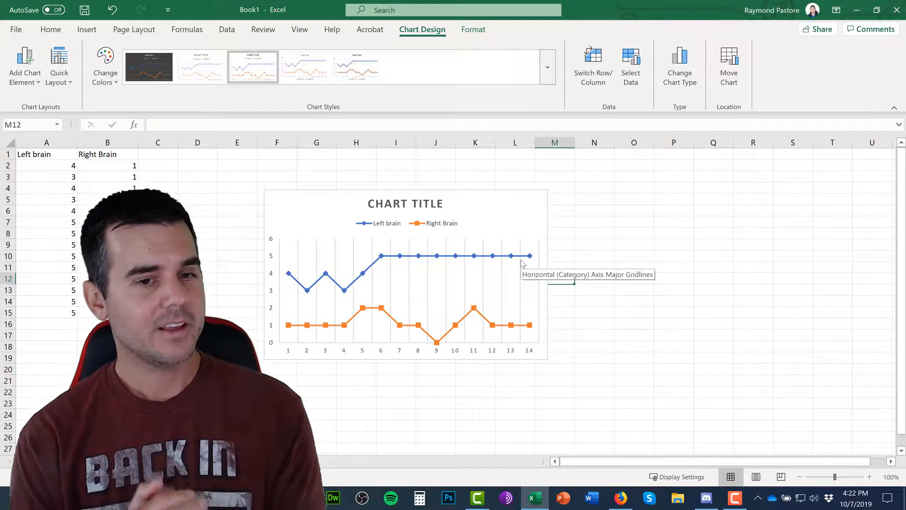
- Review which series and categories can be filtered in the line chart
{"action": "left_click", "coordinate": [535, 230]}
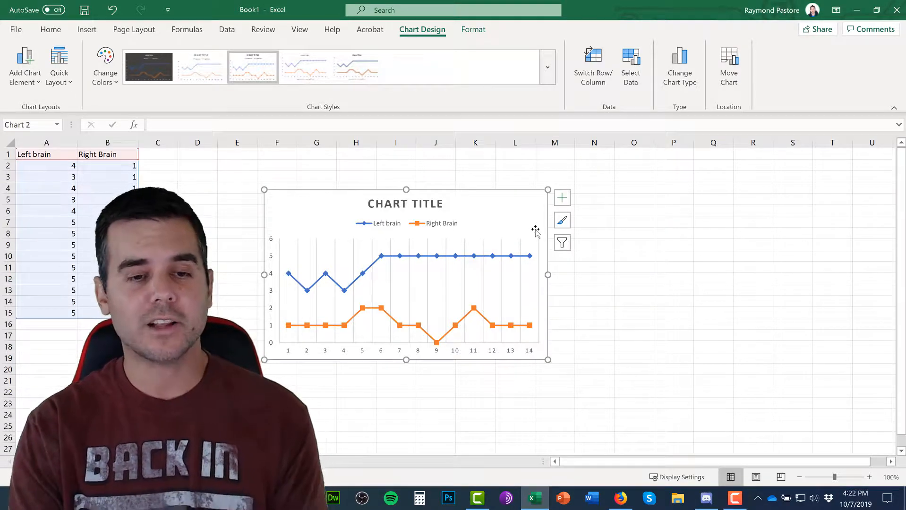
{"action": "left_click", "coordinate": [562, 244]}
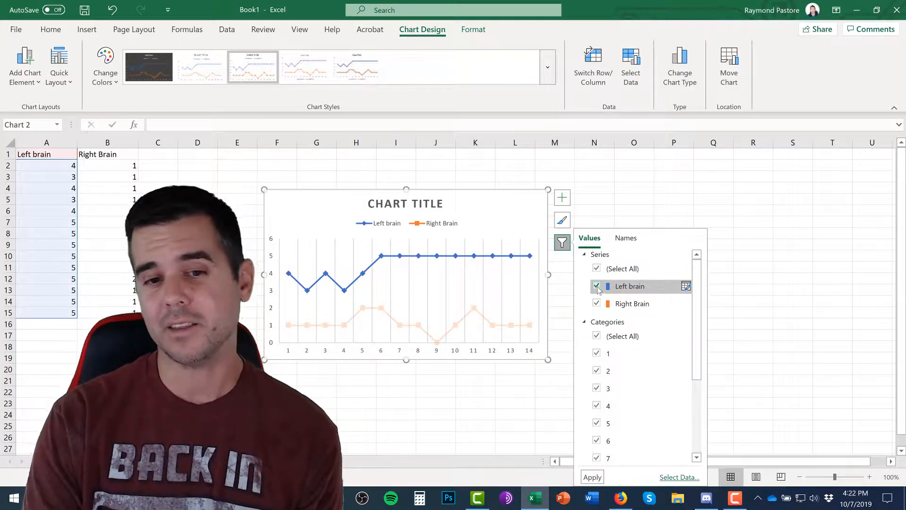
{"action": "scroll", "coordinate": [604, 287], "scroll_direction": "down", "scroll_amount": 5}
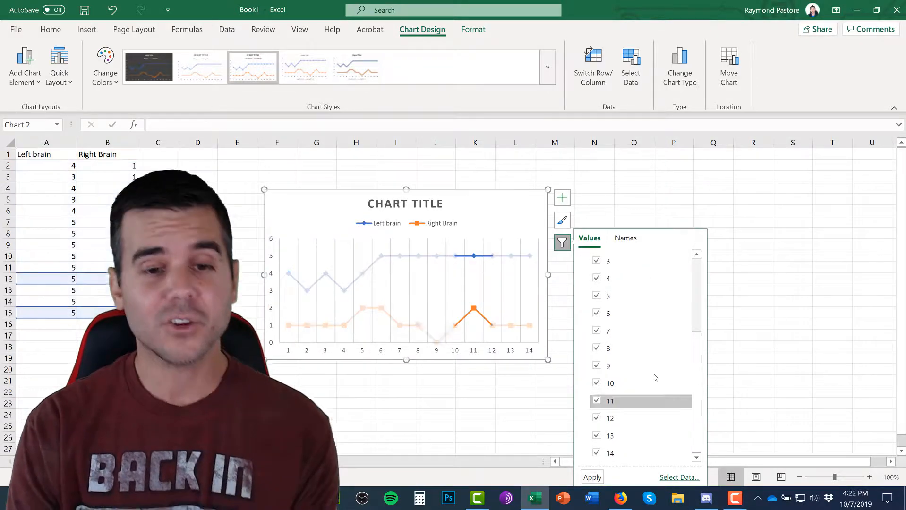
{"action": "scroll", "coordinate": [655, 377], "scroll_direction": "up", "scroll_amount": 5}
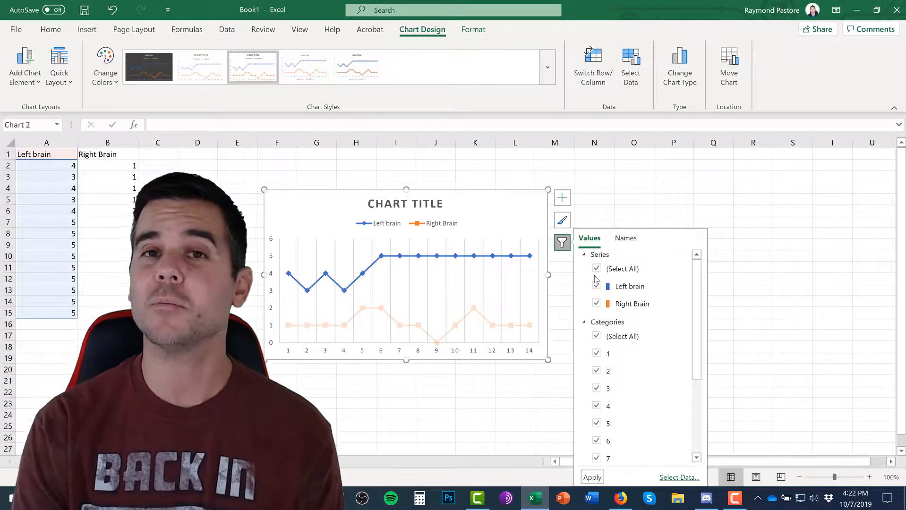
{"action": "left_click", "coordinate": [586, 197]}
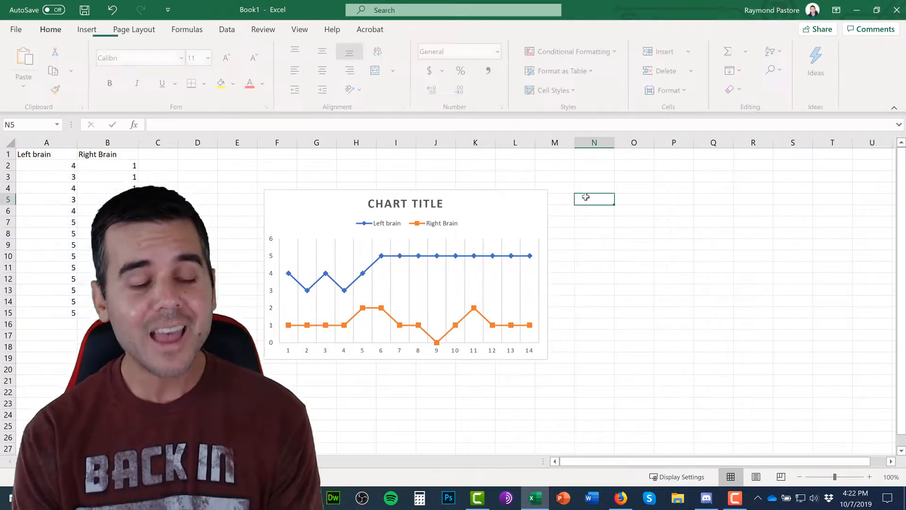
- Open the detailed formatting options for the chart's axes and review the alignment, effects, and fill and line settings
{"action": "left_click", "coordinate": [509, 229]}
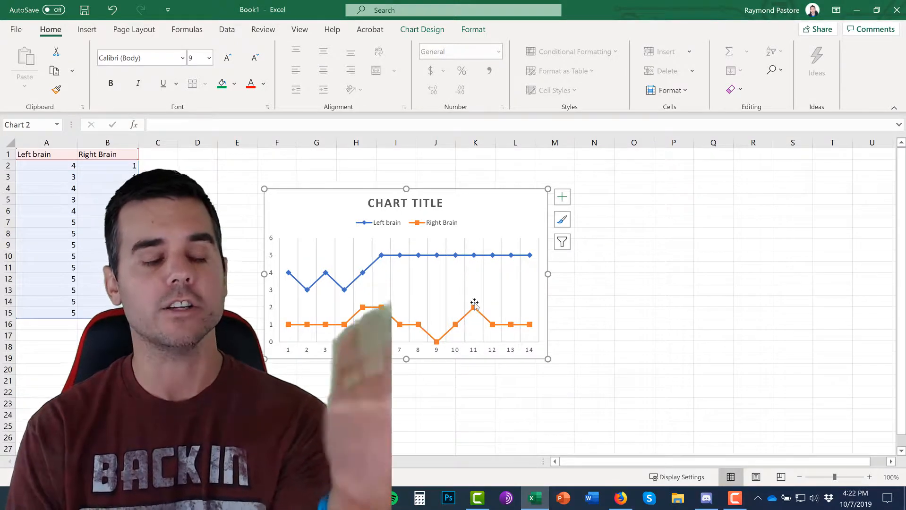
{"action": "left_click", "coordinate": [563, 199]}
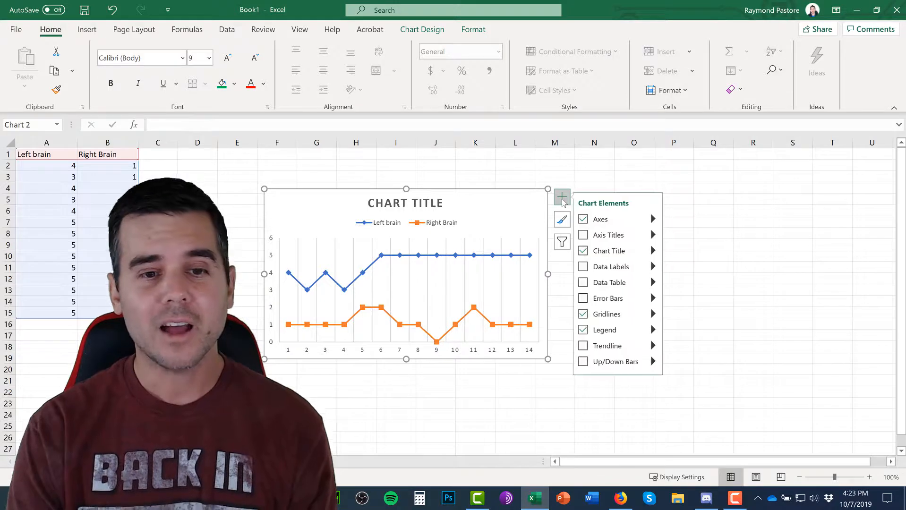
{"action": "left_click", "coordinate": [653, 219]}
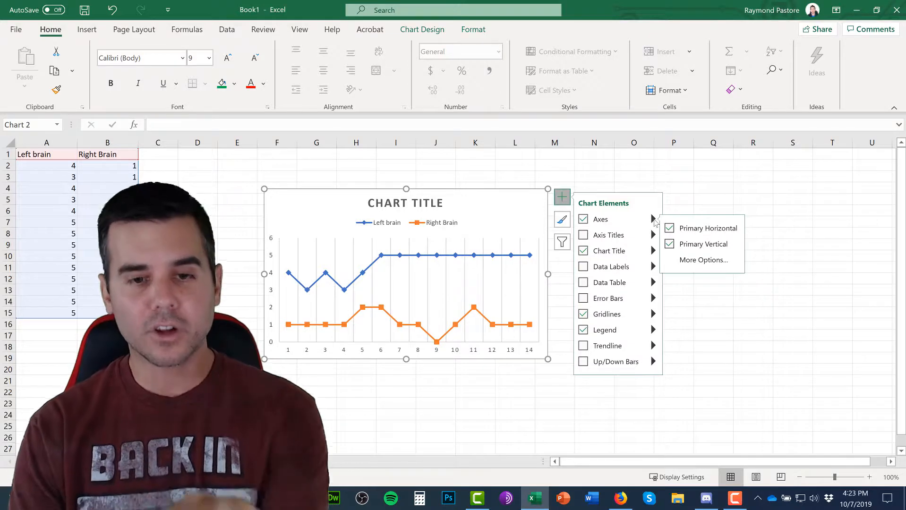
{"action": "left_click", "coordinate": [695, 262]}
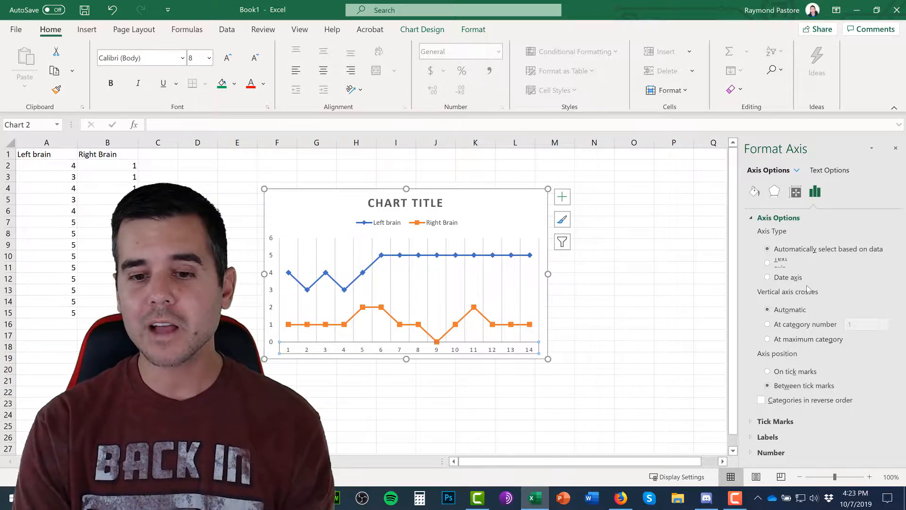
{"action": "left_click", "coordinate": [796, 192]}
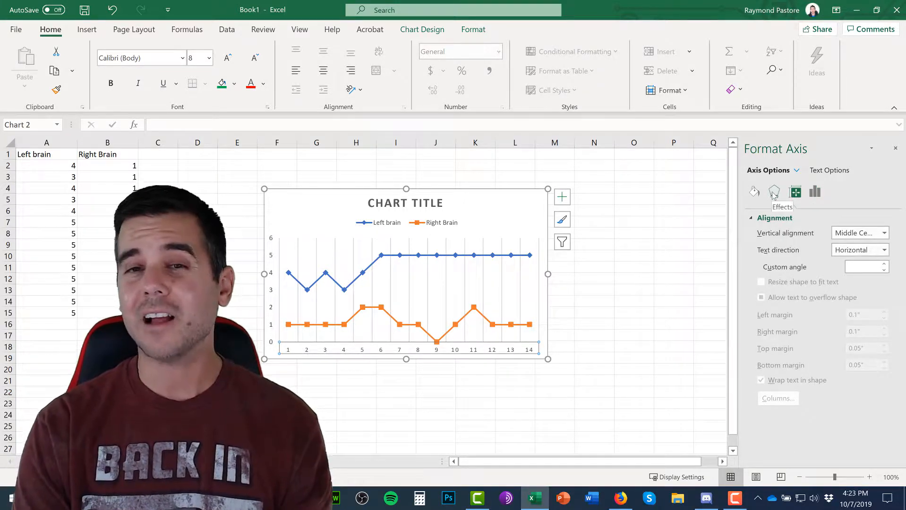
{"action": "left_click", "coordinate": [774, 193]}
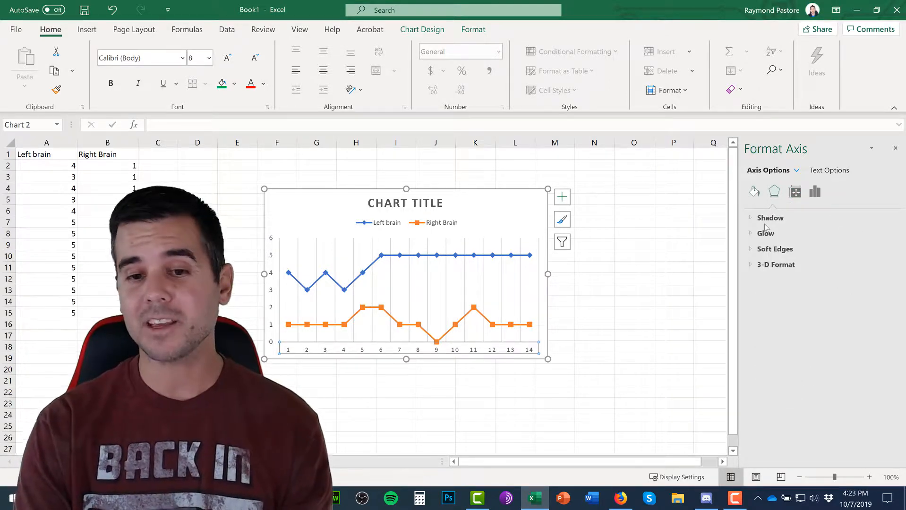
{"action": "left_click", "coordinate": [754, 191]}
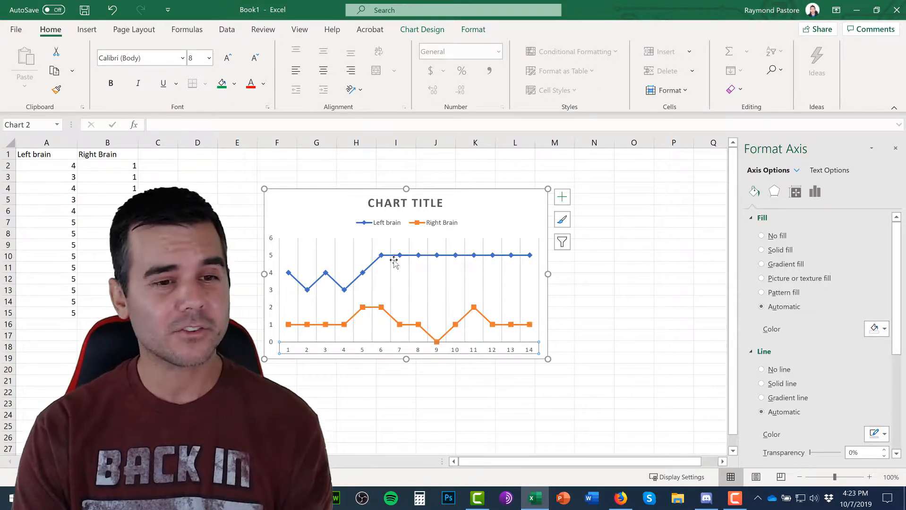
- Inspect the formatting options for the Left brain line, one of its data points and the chart's plot area
{"action": "left_click", "coordinate": [407, 255]}
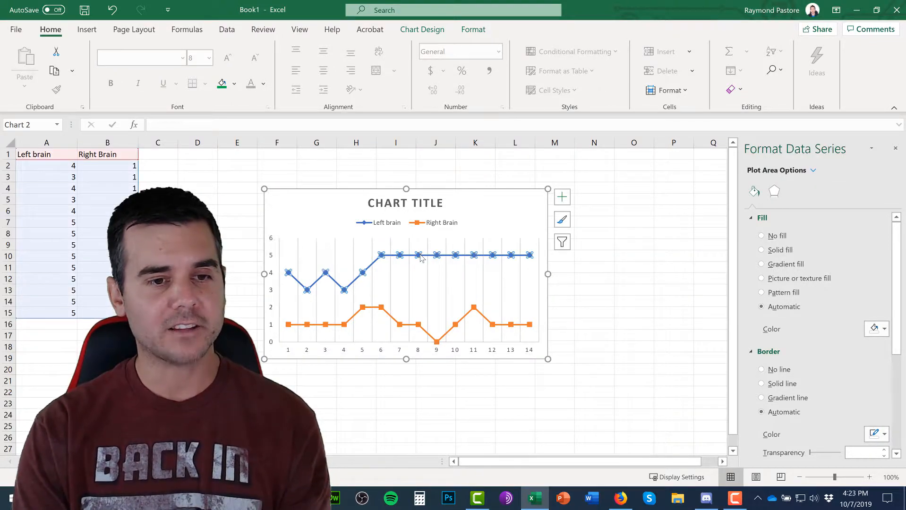
{"action": "left_click", "coordinate": [418, 256]}
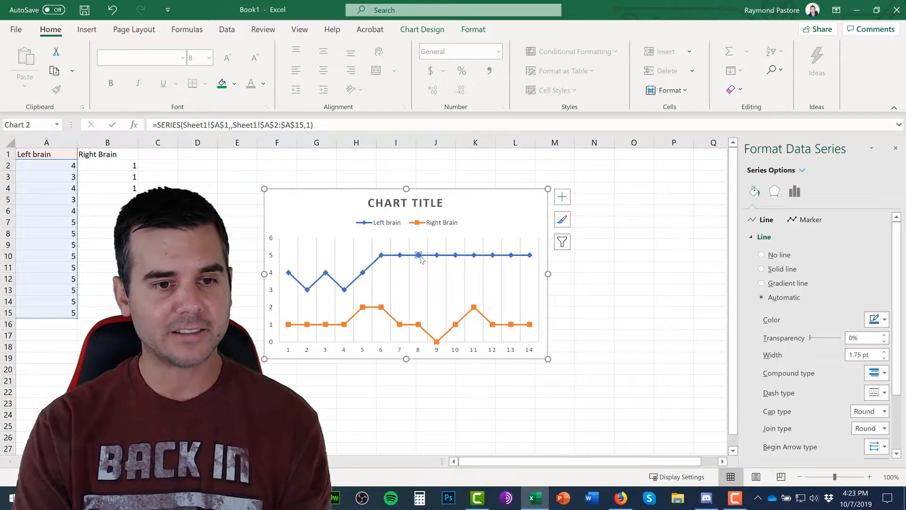
{"action": "left_click", "coordinate": [419, 325]}
{"action": "left_click", "coordinate": [419, 307]}
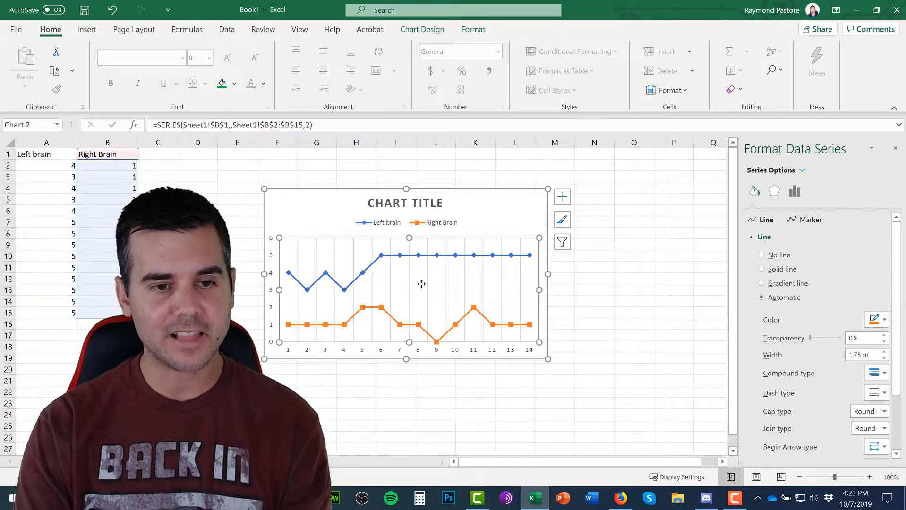
- Change the color of the Left brain line in the chart to Black, Text 1, Lighter 15%
{"action": "left_click", "coordinate": [420, 256]}
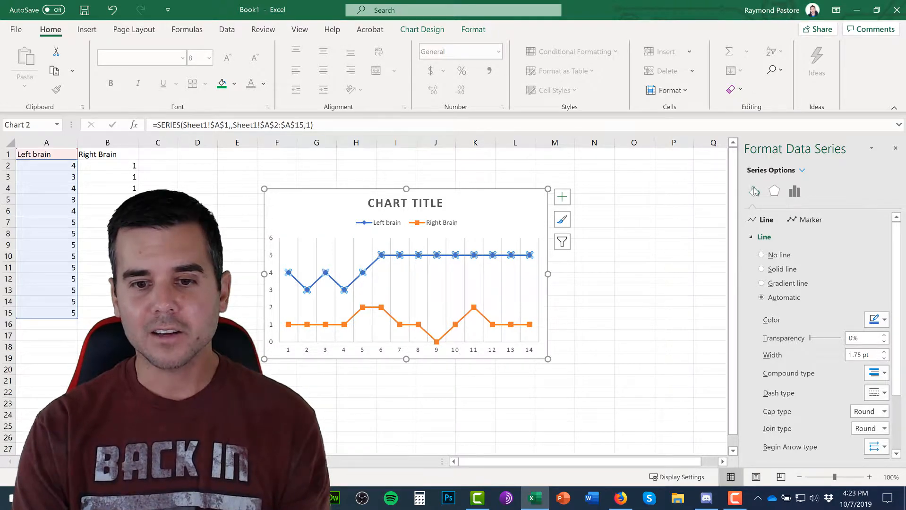
{"action": "left_click", "coordinate": [882, 321]}
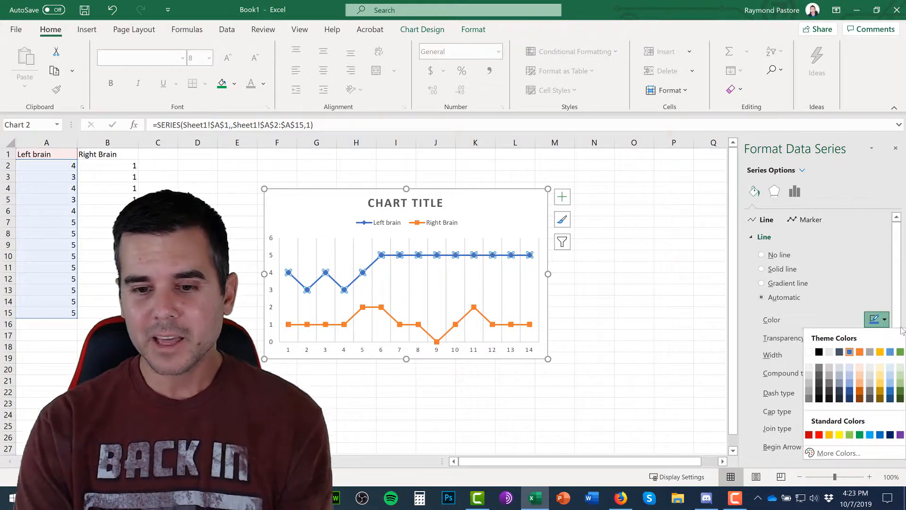
{"action": "left_click", "coordinate": [820, 391]}
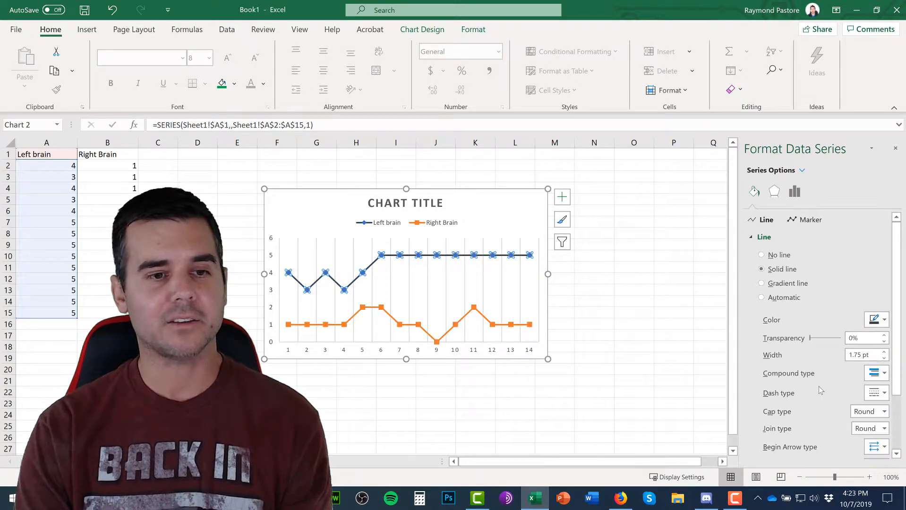
{"action": "left_click", "coordinate": [589, 298]}
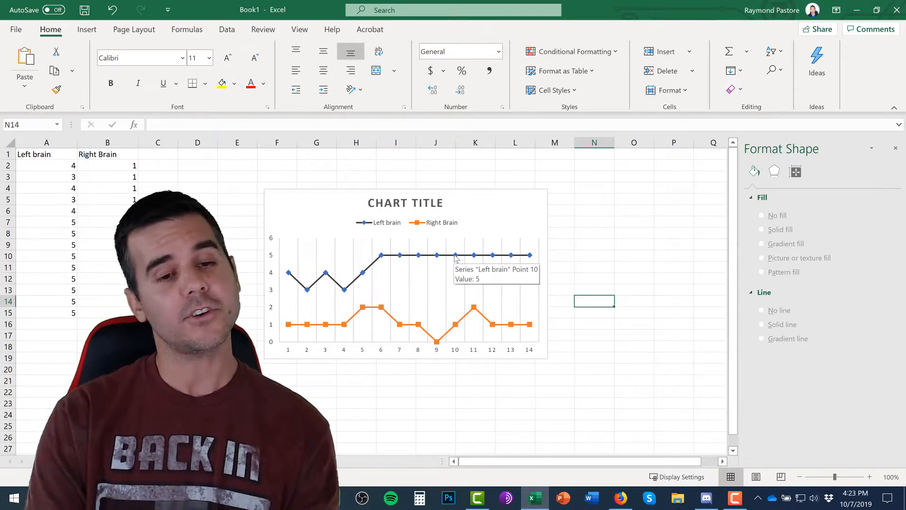
- Apply a preset shadow to the chart's plot area with 60% transparency, 100% size, 4 pt blur, 90° angle and 3 pt distance
{"action": "left_click", "coordinate": [455, 257]}
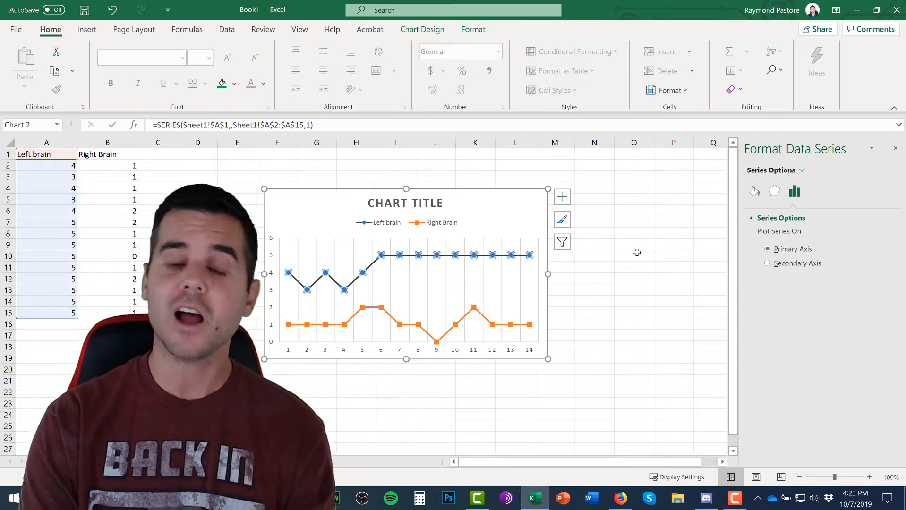
{"action": "left_click", "coordinate": [510, 283]}
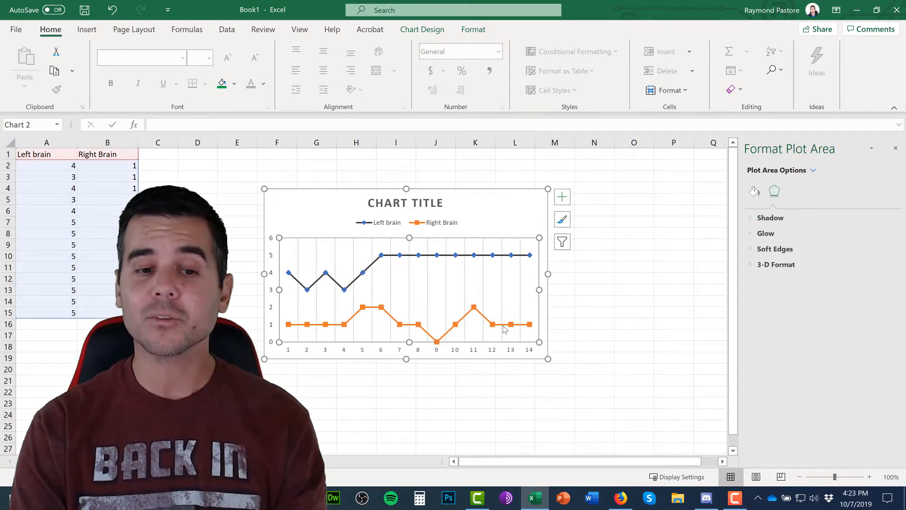
{"action": "left_click", "coordinate": [751, 218]}
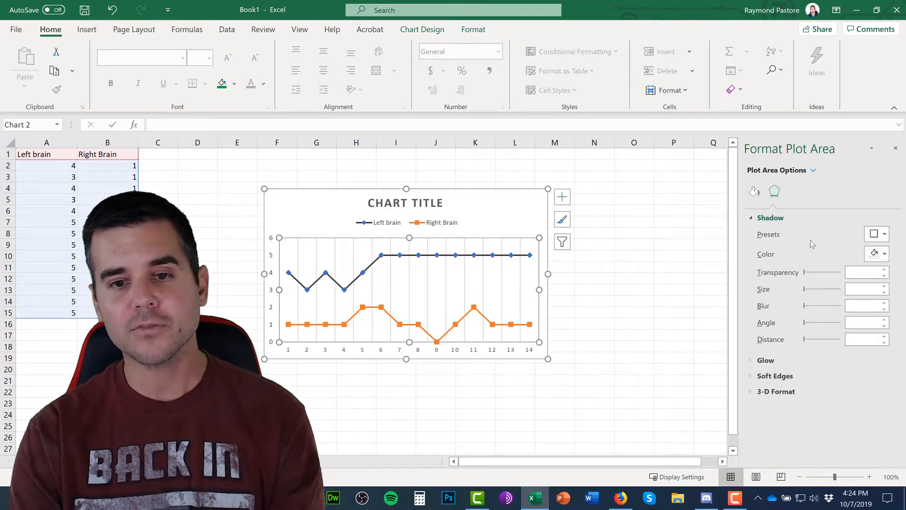
{"action": "left_click", "coordinate": [885, 234]}
{"action": "left_click", "coordinate": [848, 342]}
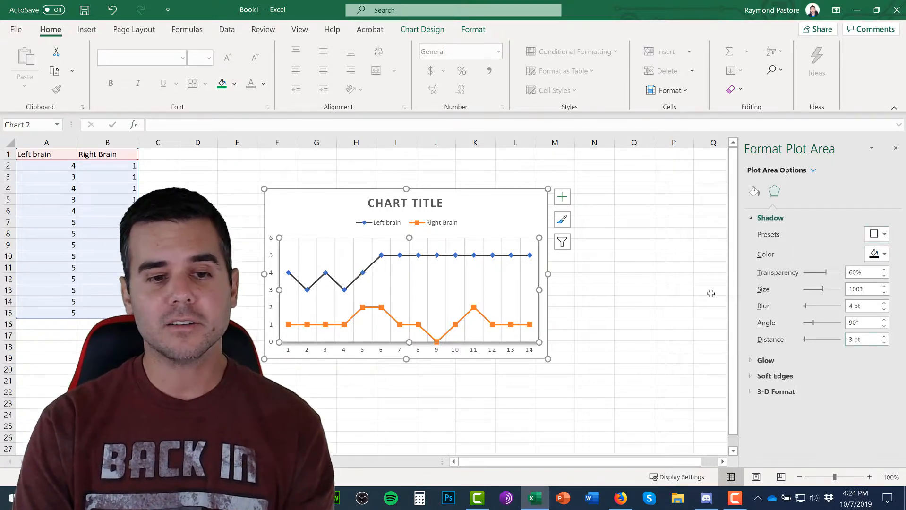
{"action": "left_click", "coordinate": [633, 290]}
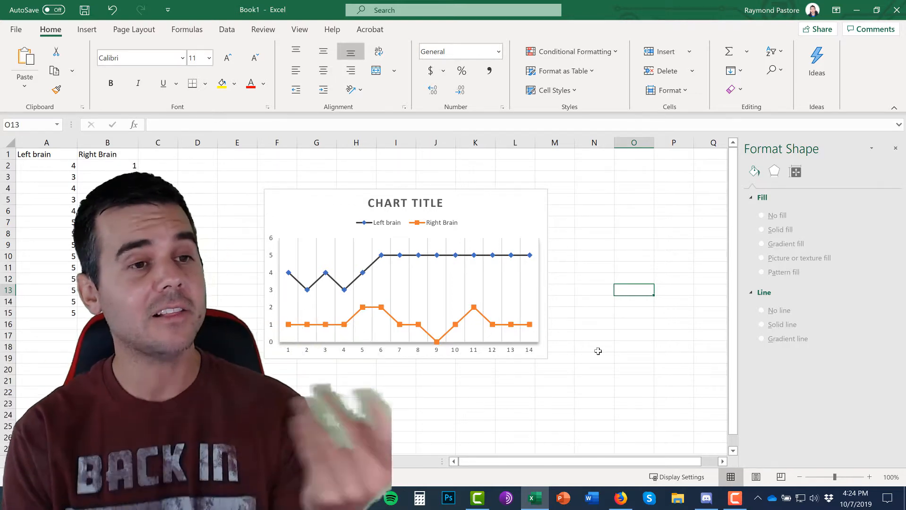
- Bring up the chart types and other objects that can be inserted into the worksheet
{"action": "left_click", "coordinate": [83, 29]}
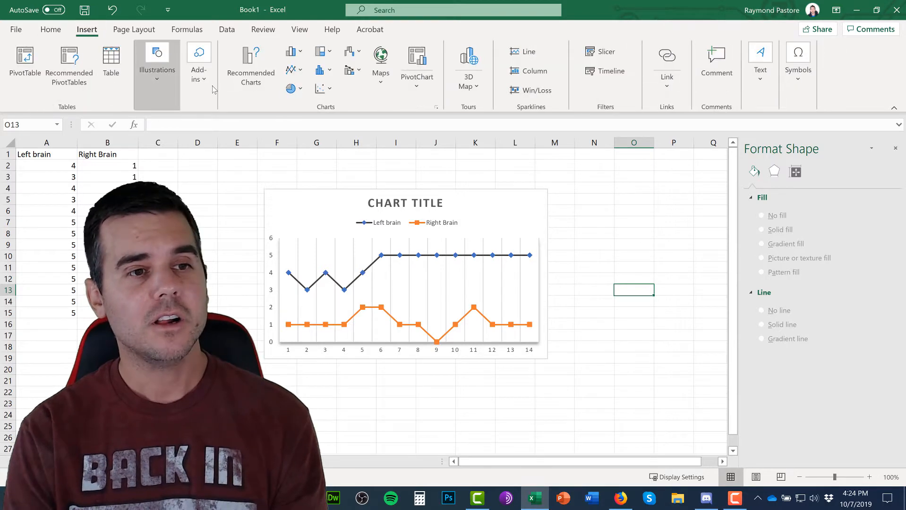